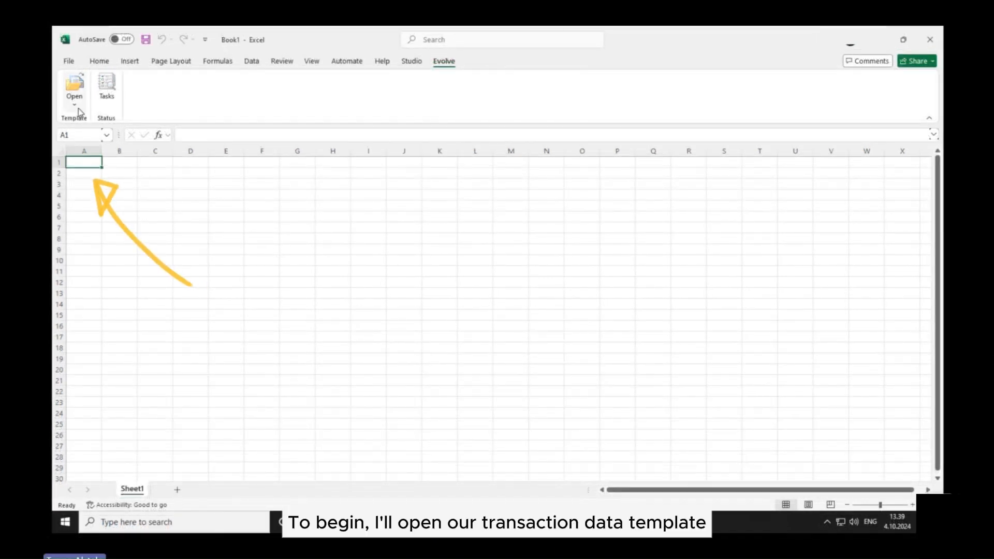
- Open the FB50_Mass_Posting template from the transaction data templates
left_click(75, 89)
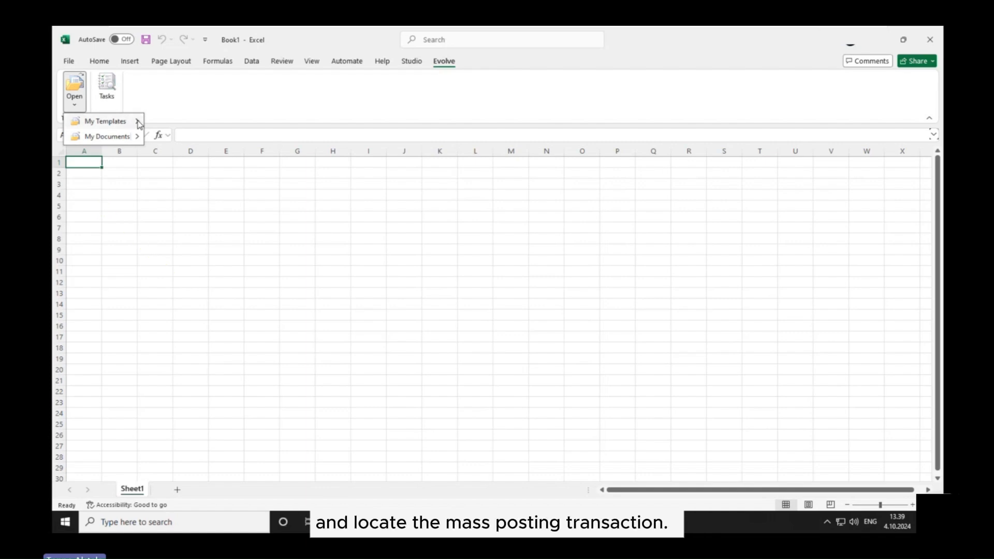
mouse_move(139, 123)
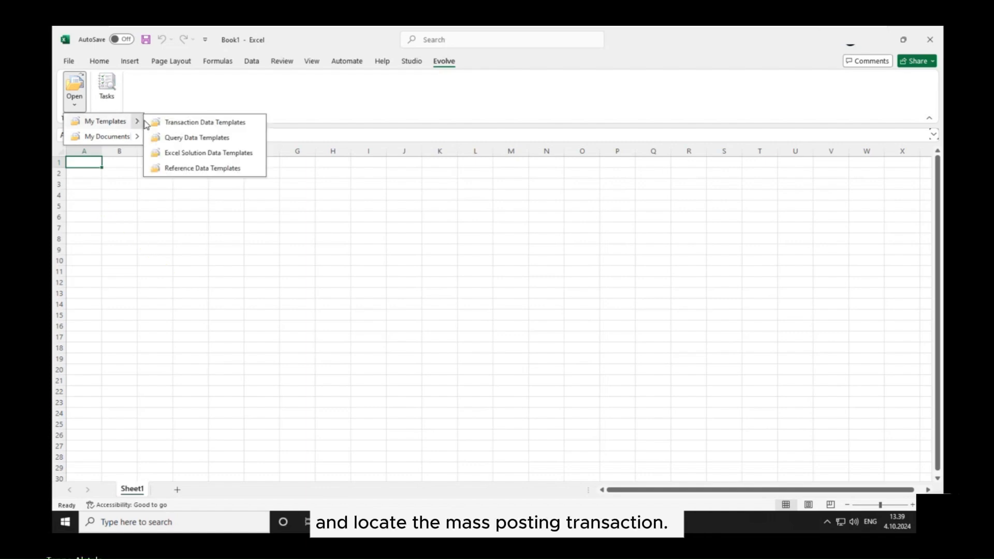
left_click(185, 124)
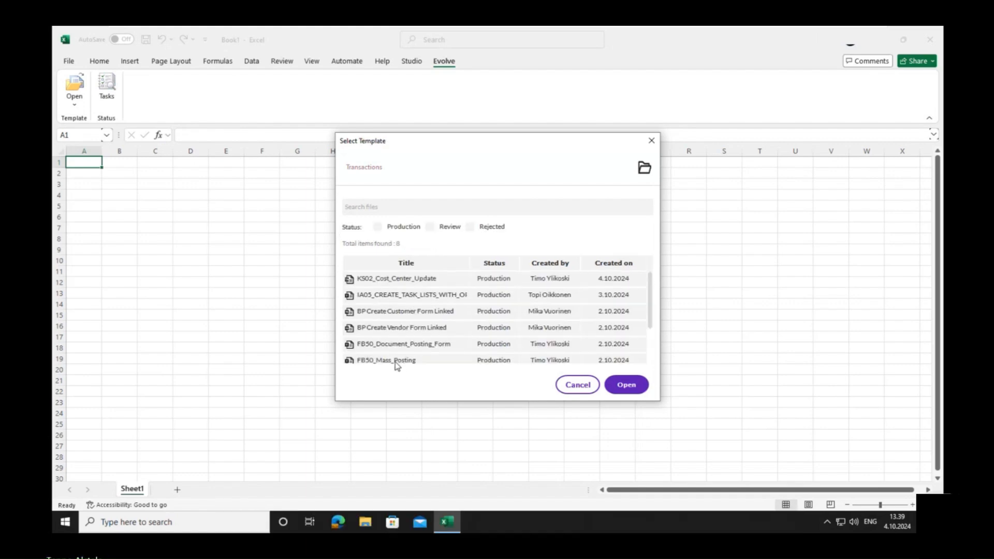
left_click(402, 363)
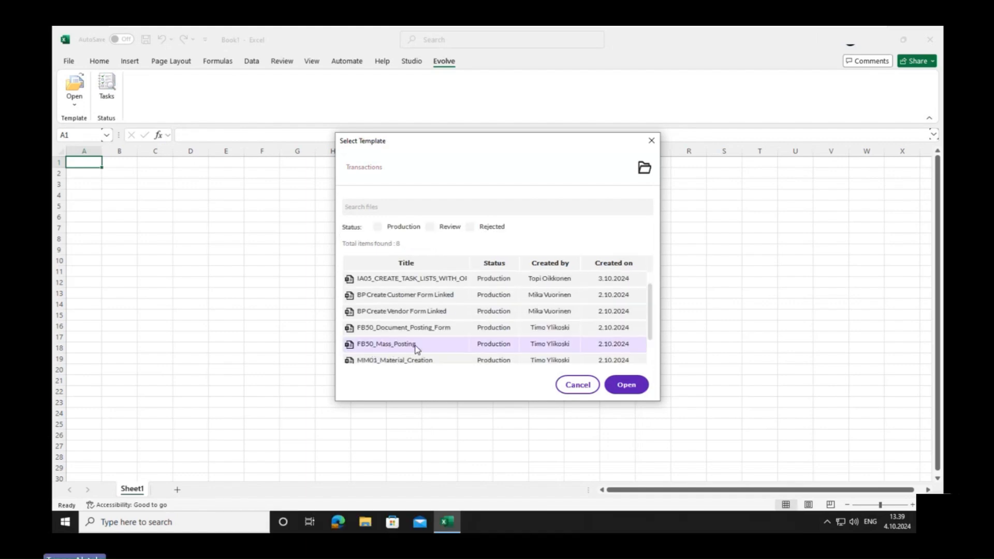
left_click(635, 386)
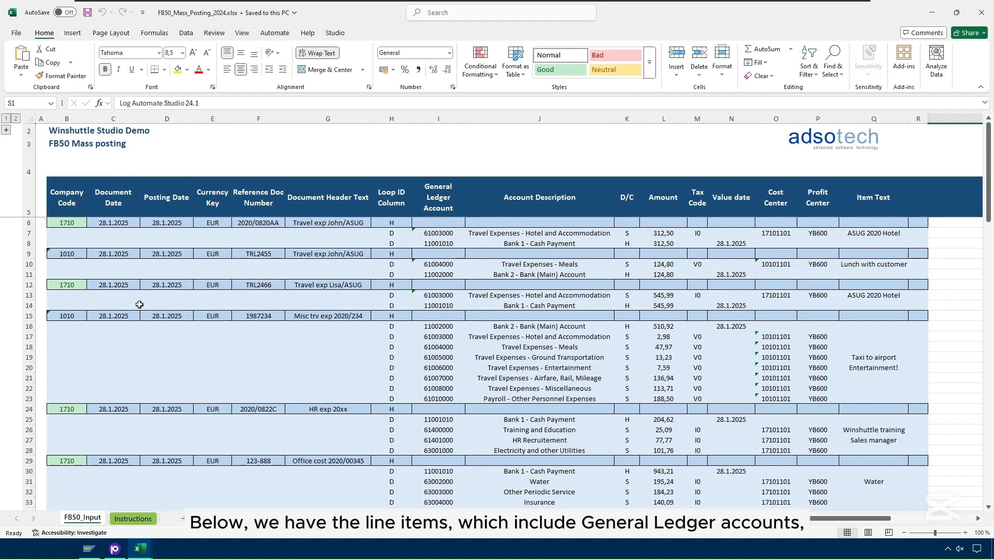
- Examine the FB50_Input sheet's posting structure, using the row 15 header record and its line items in rows 16 to 23
left_click(67, 316)
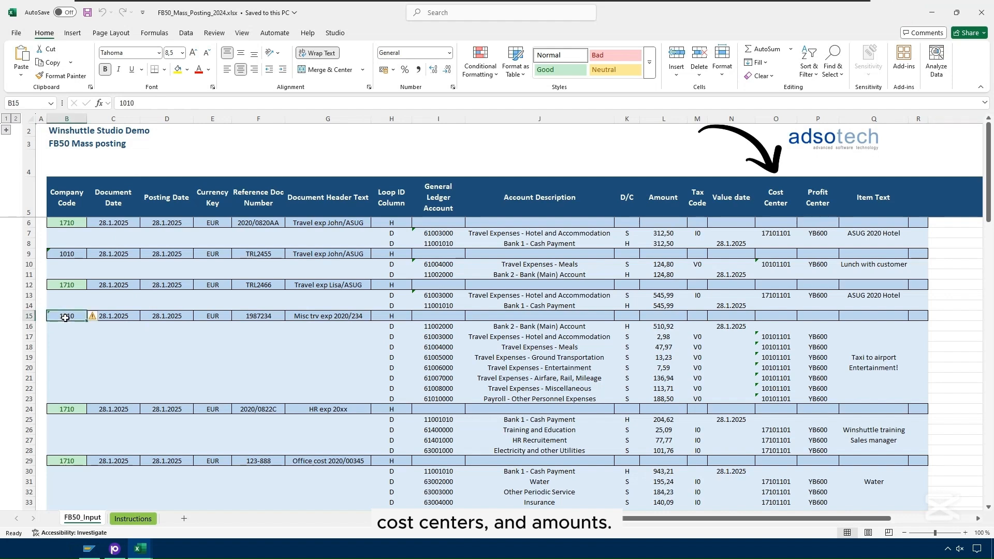
left_click_drag(73, 318, 392, 399)
left_click(392, 317)
left_click(391, 317)
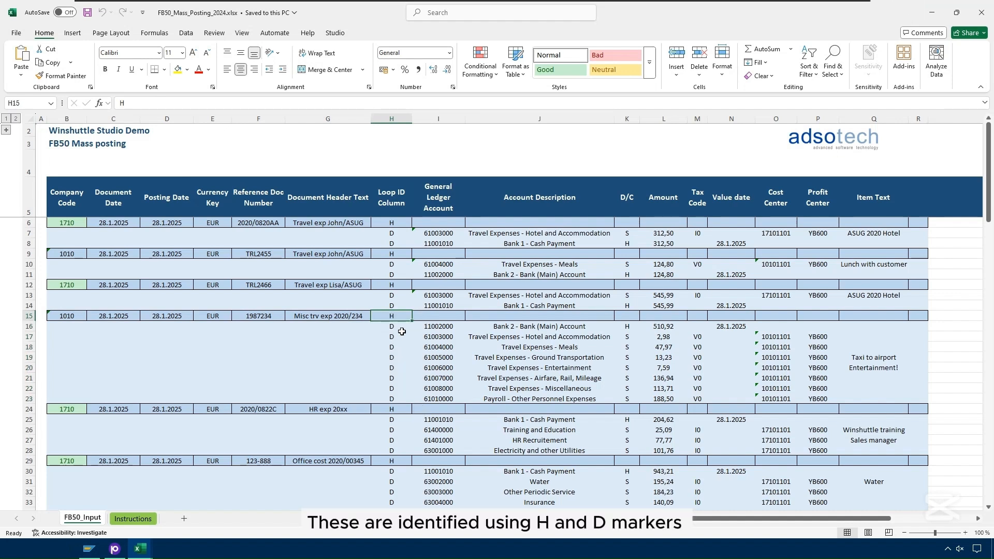
left_click(401, 329)
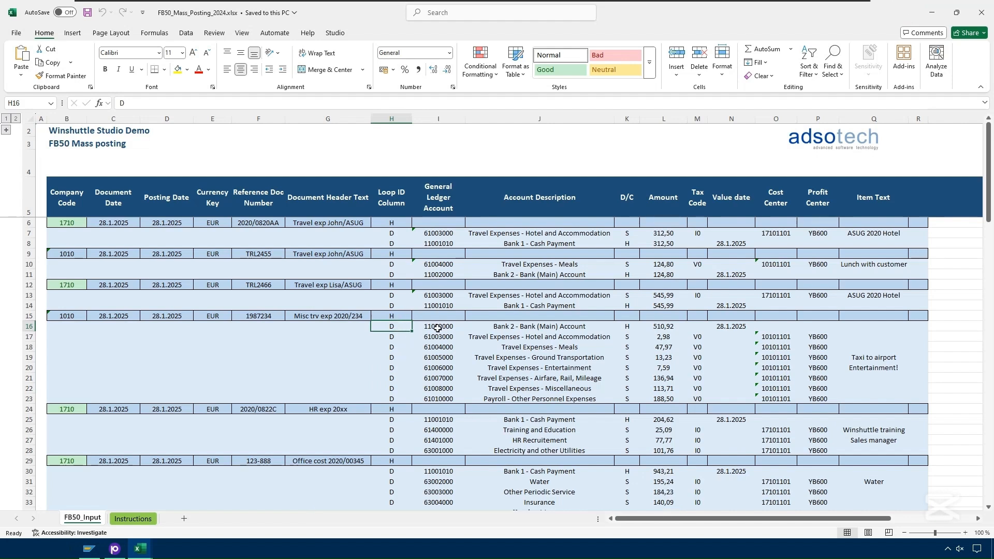
left_click_drag(396, 328, 896, 399)
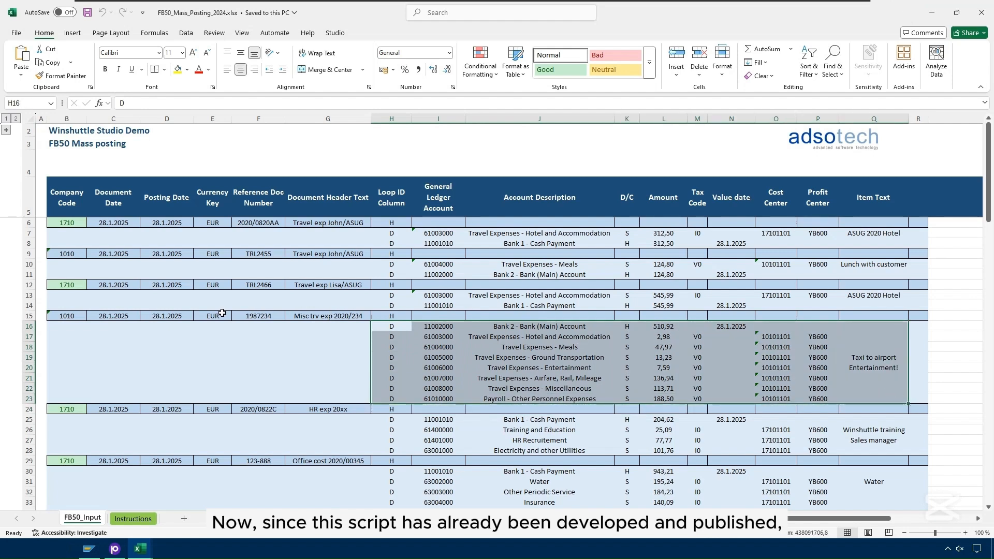
left_click_drag(66, 315, 369, 316)
left_click(355, 365)
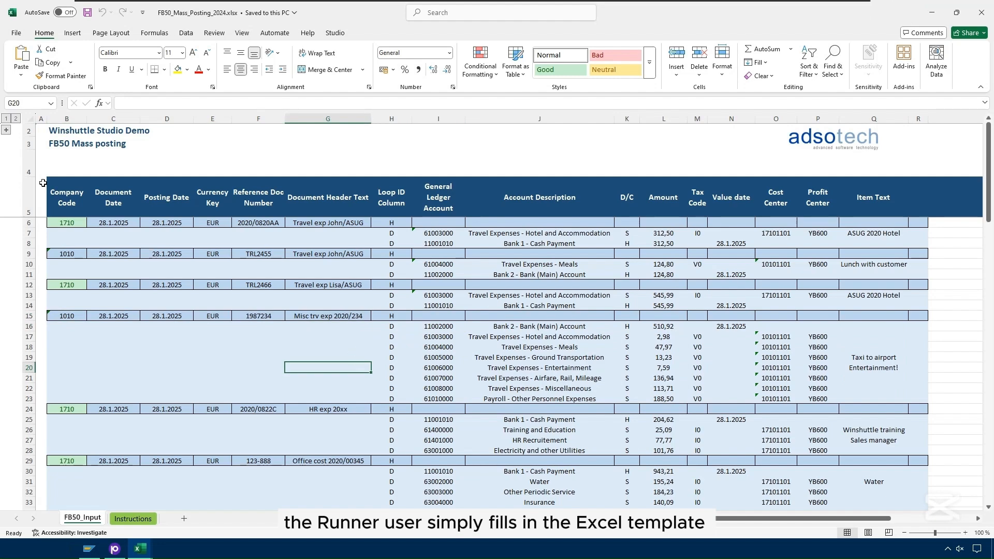
scroll(413, 243, "down", 2)
scroll(414, 258, "down", 17)
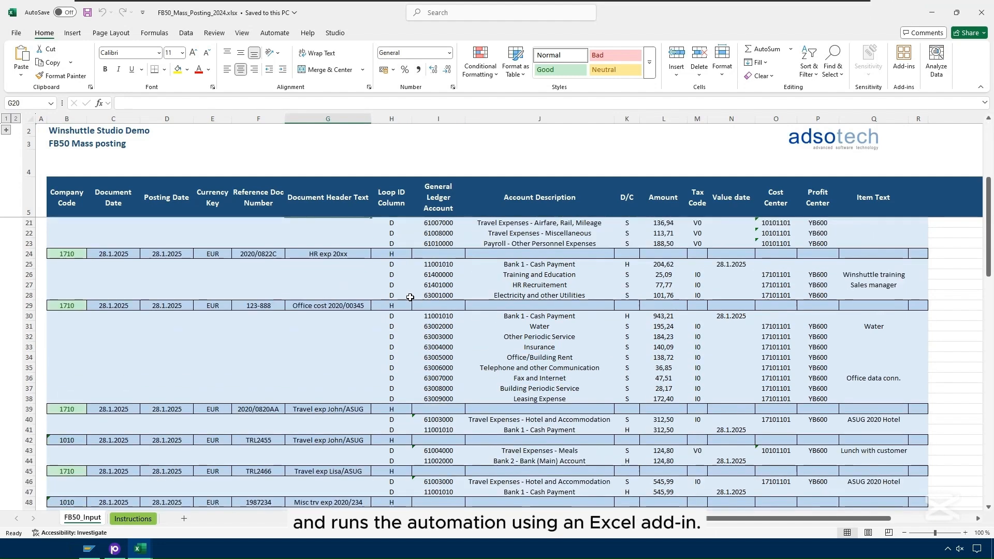
scroll(410, 297, "up", 19)
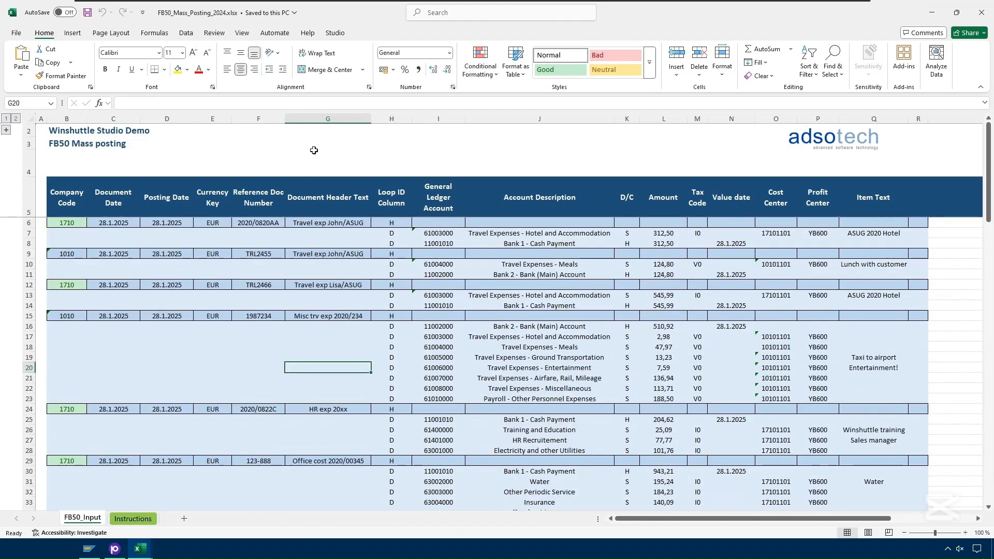
- Set the end row of the Studio run settings to 38, the last line item of the Office cost 2020/00345 document
left_click(335, 34)
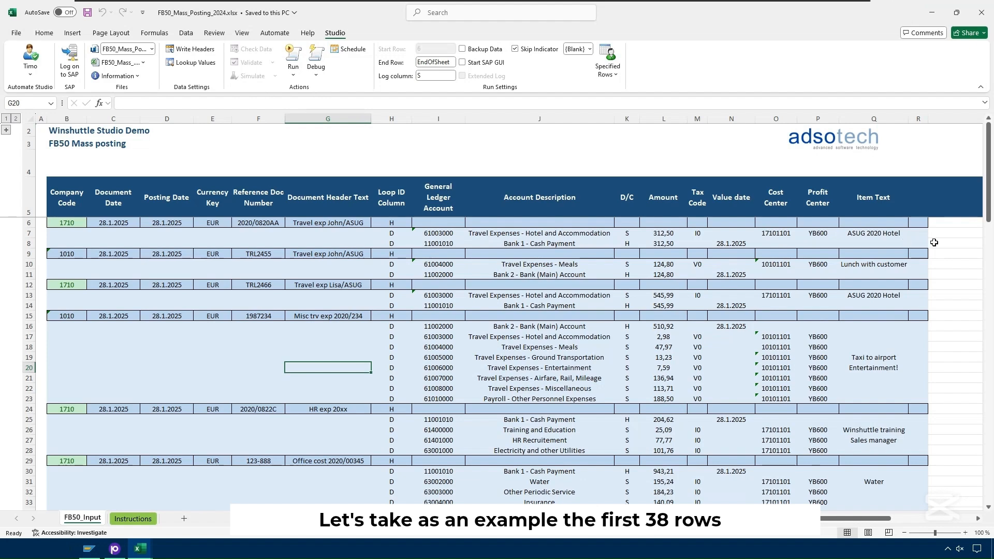
scroll(934, 242, "down", 6)
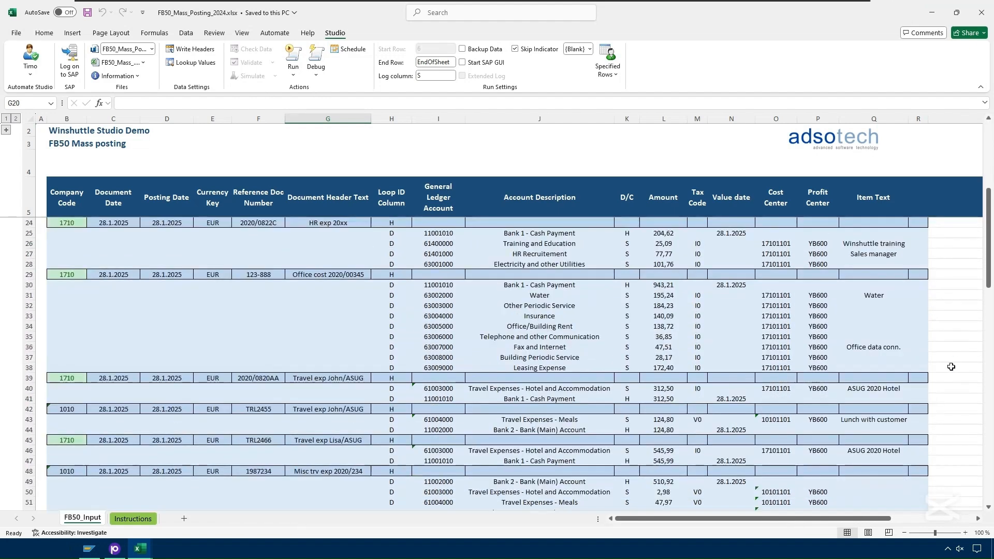
left_click(25, 368)
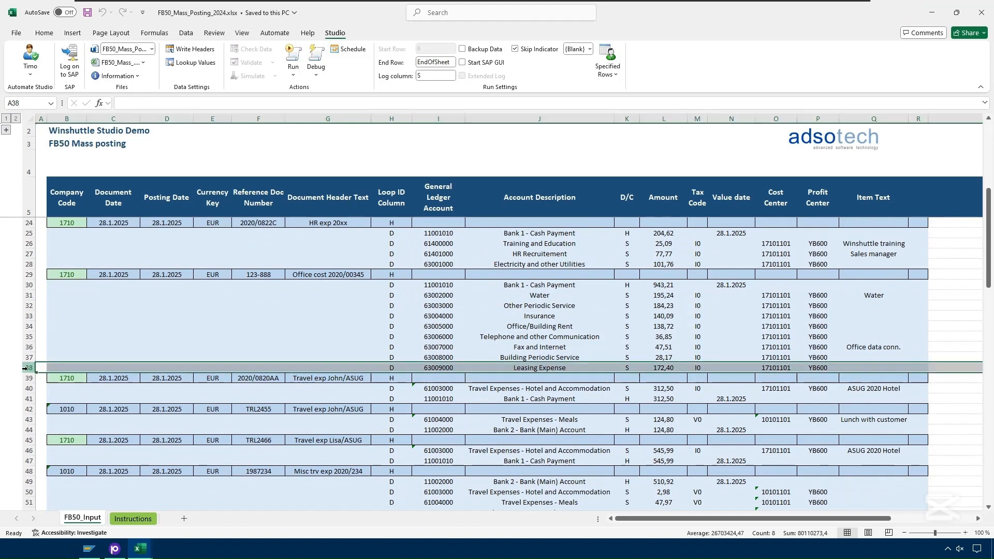
scroll(948, 239, "up", 6)
left_click(961, 228)
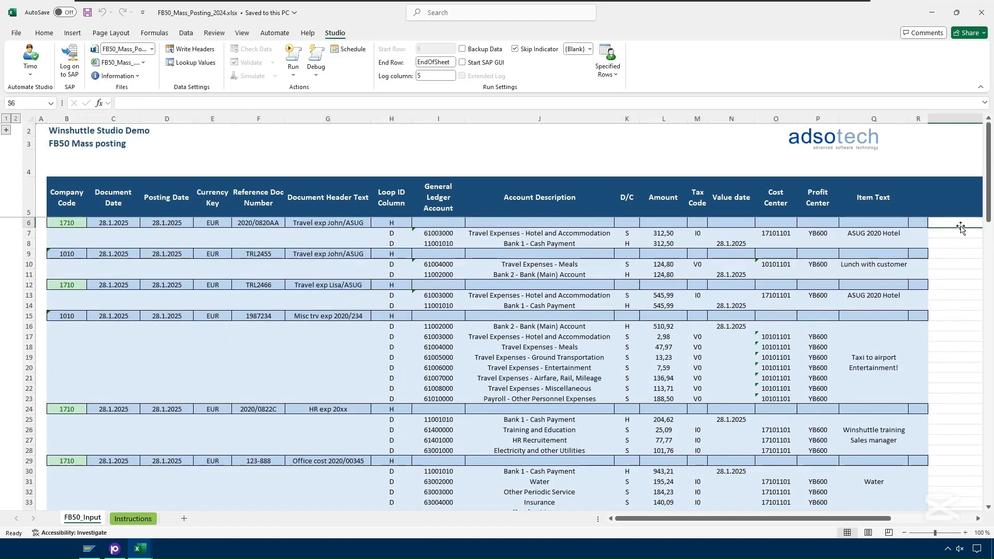
left_click(439, 62)
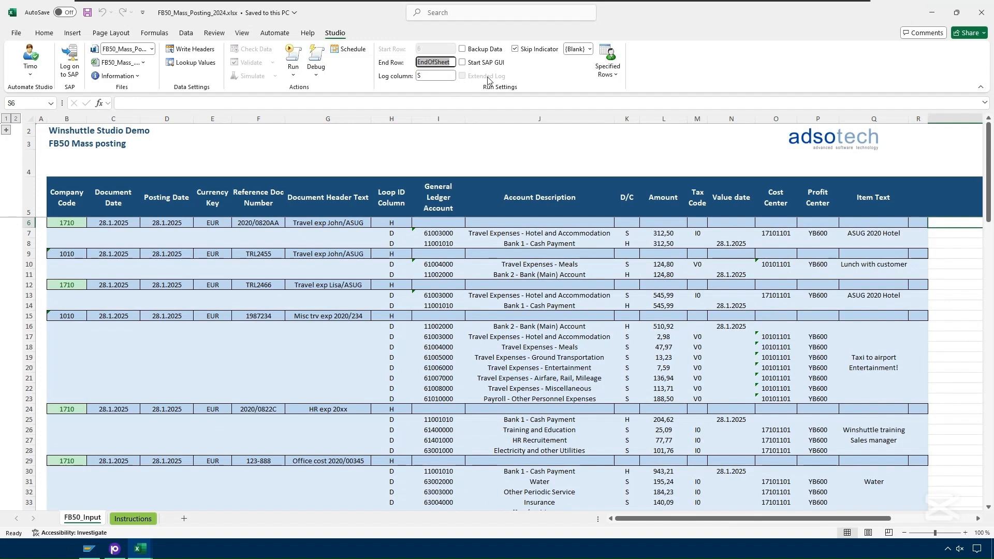
type("38")
left_click(434, 76)
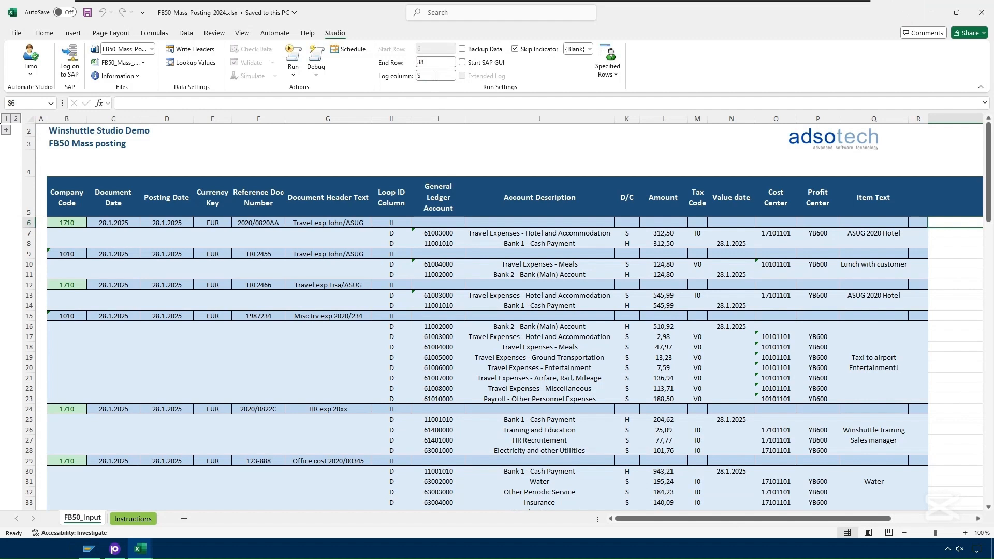
- Run the mass posting script, logging on to SAP with the saved auto logon credentials for system S4H, client 100
left_click(294, 56)
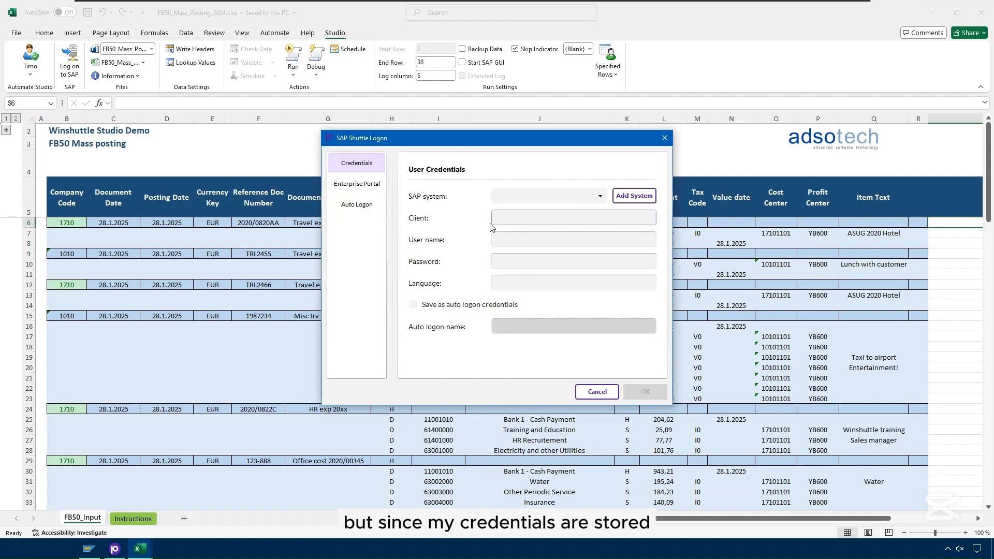
left_click(355, 207)
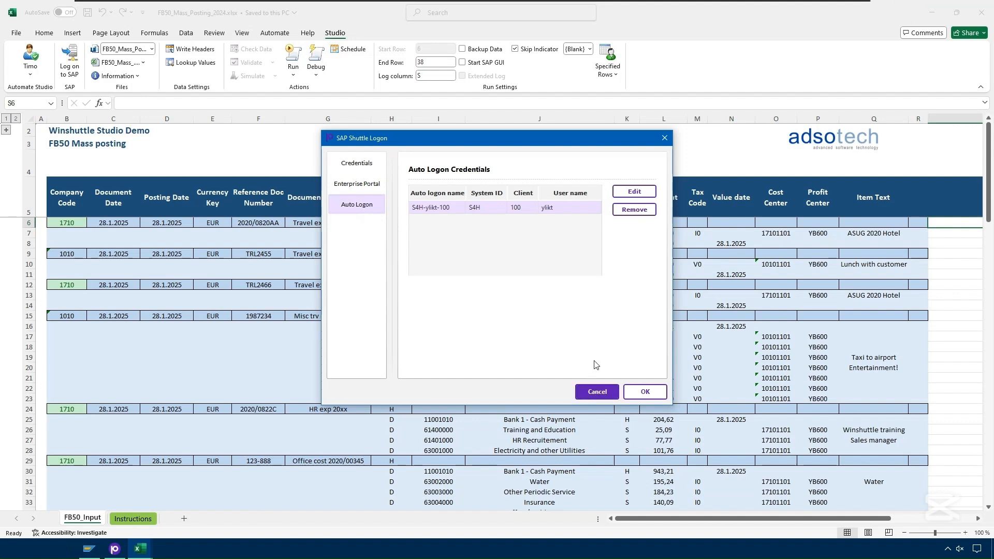
left_click(645, 393)
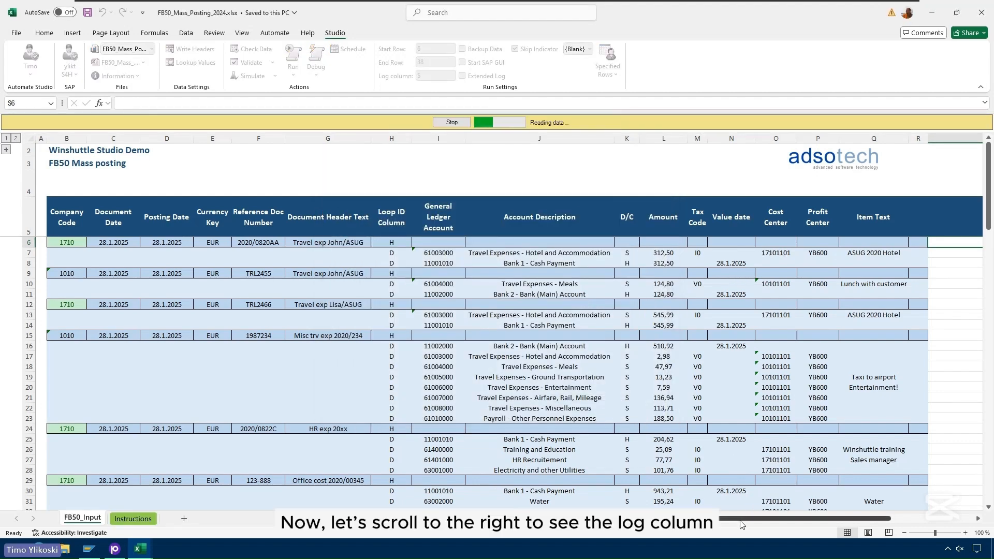
- Review the Run Log column and the run summary for the posted rows 6 to 38
left_click_drag(741, 522, 794, 524)
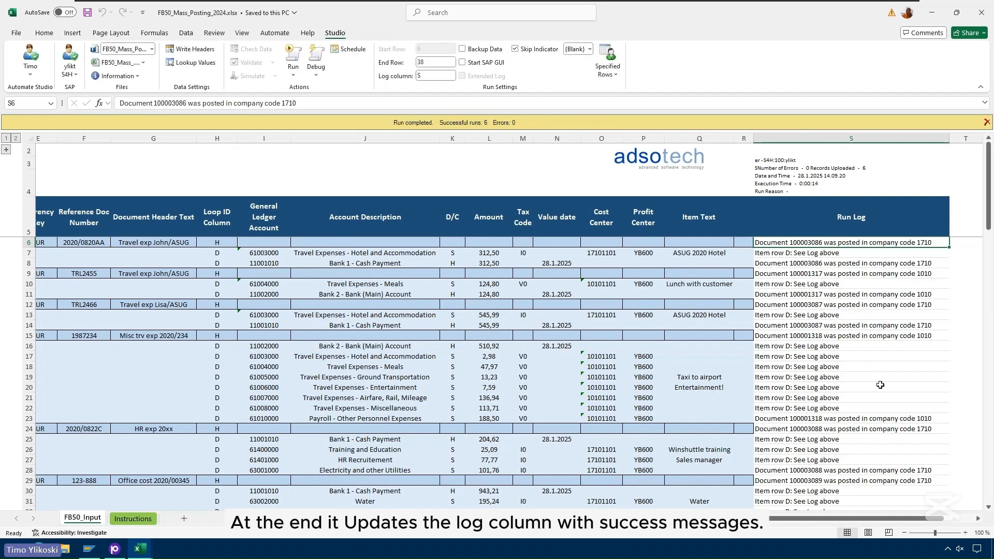
scroll(880, 384, "down", 3)
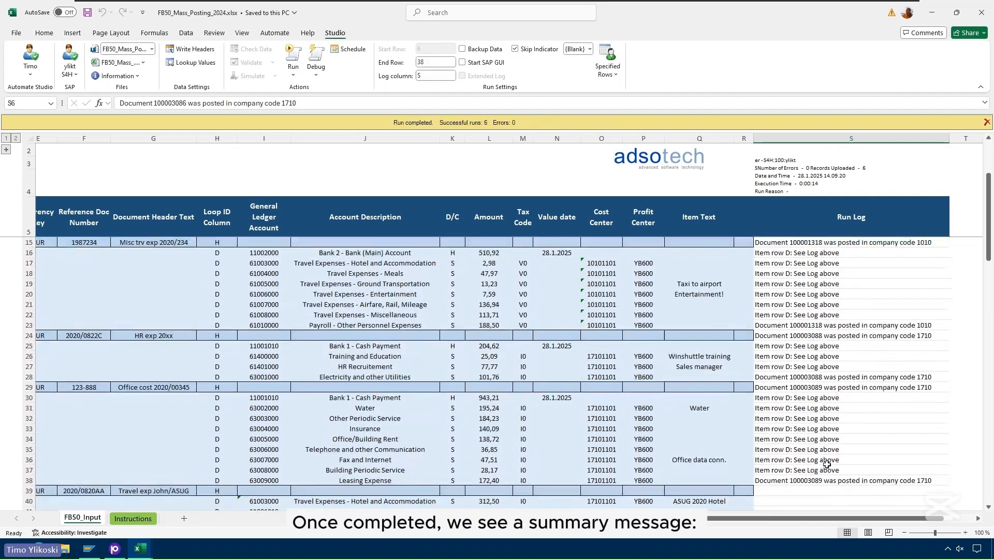
scroll(828, 479, "up", 1)
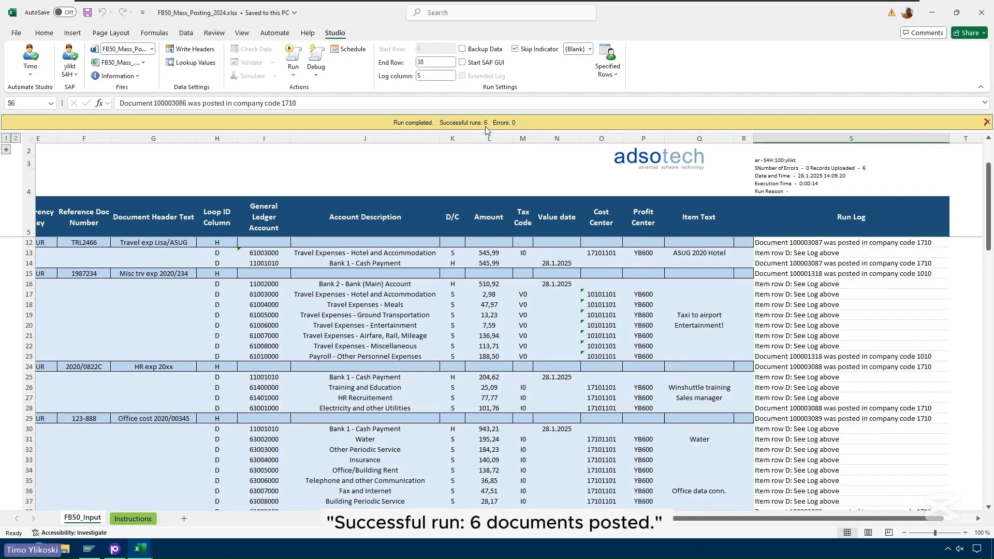
scroll(855, 344, "up", 1)
scroll(855, 345, "up", 3)
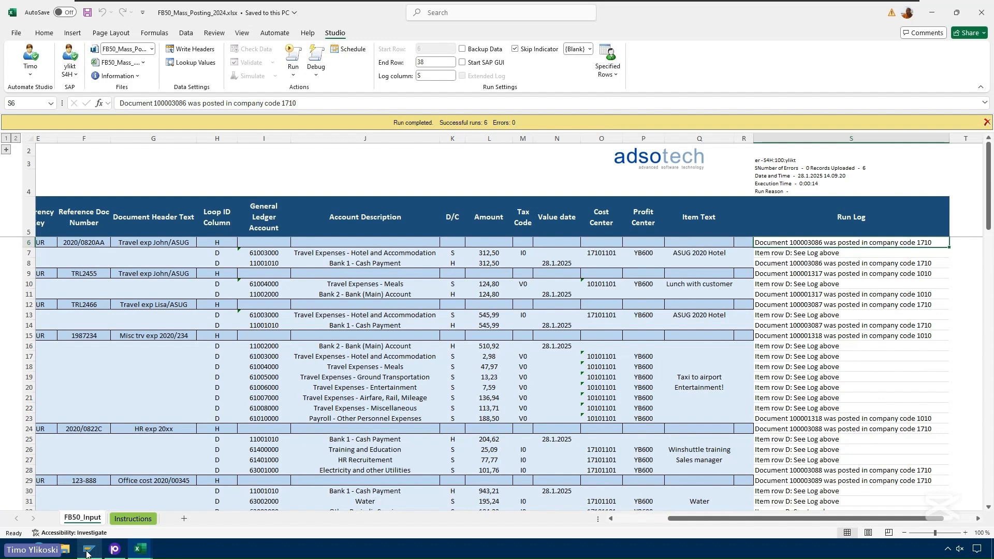
- Switch to SAP Logon, open the S4H connection and log on with the account's user name and password
left_click(87, 553)
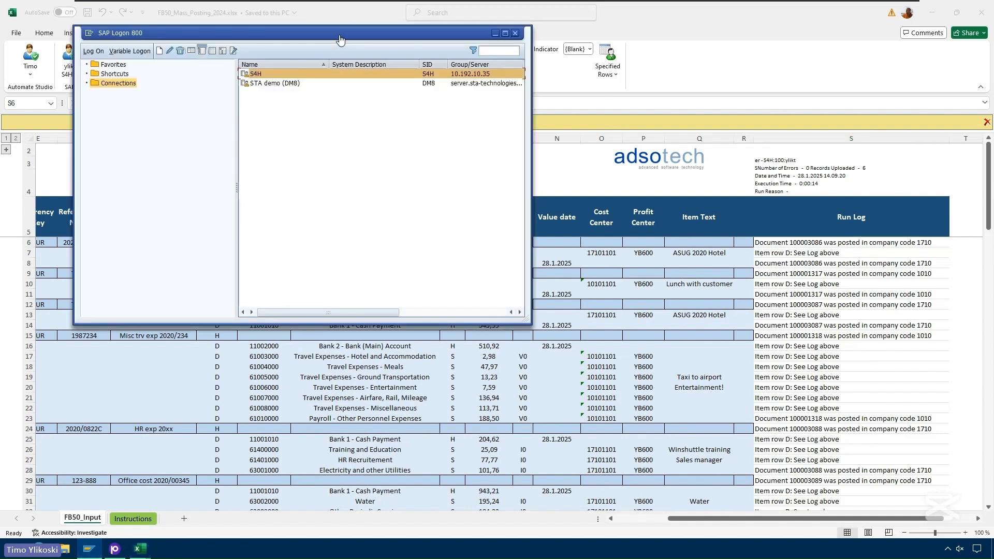
double_click(253, 73)
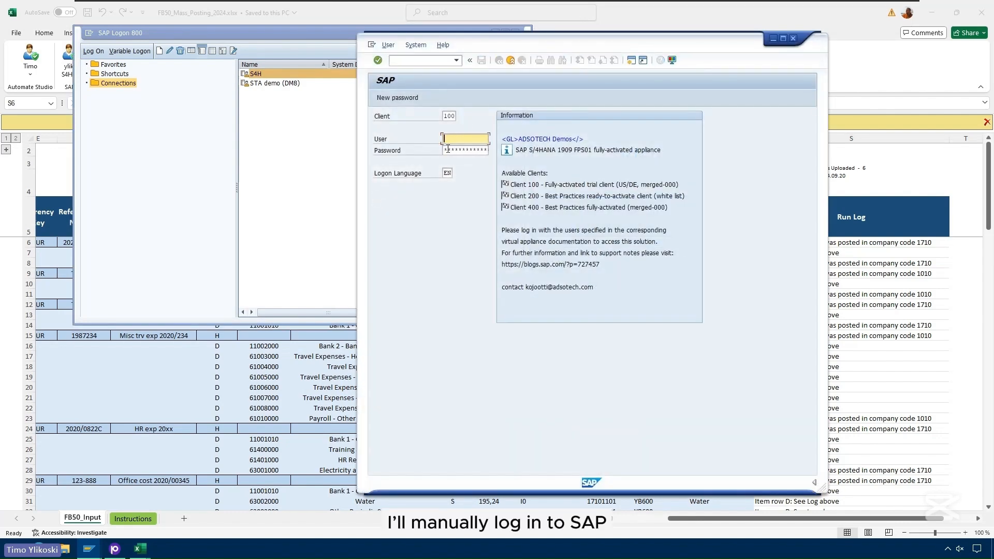
type("ylik")
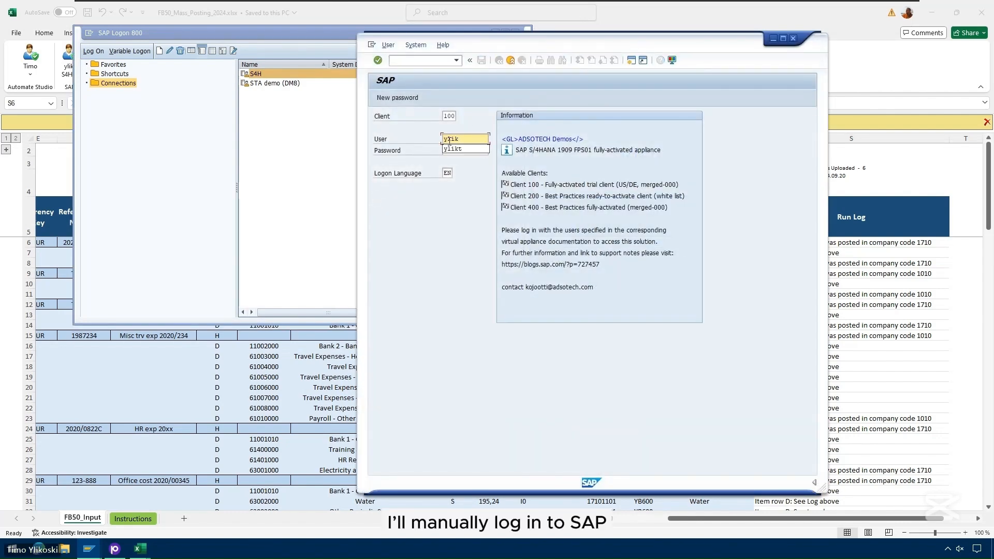
type("t")
key("Tab")
type("****")
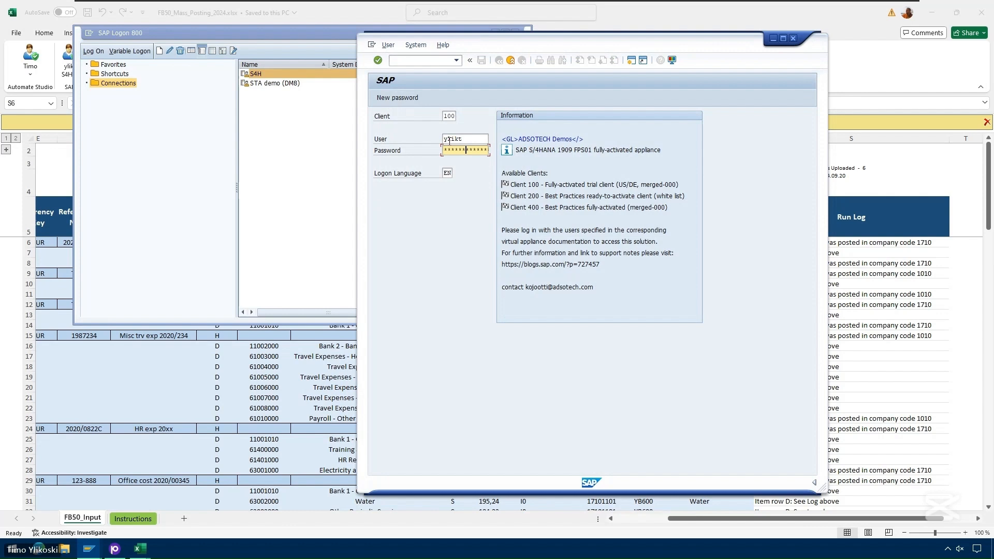
key("Return")
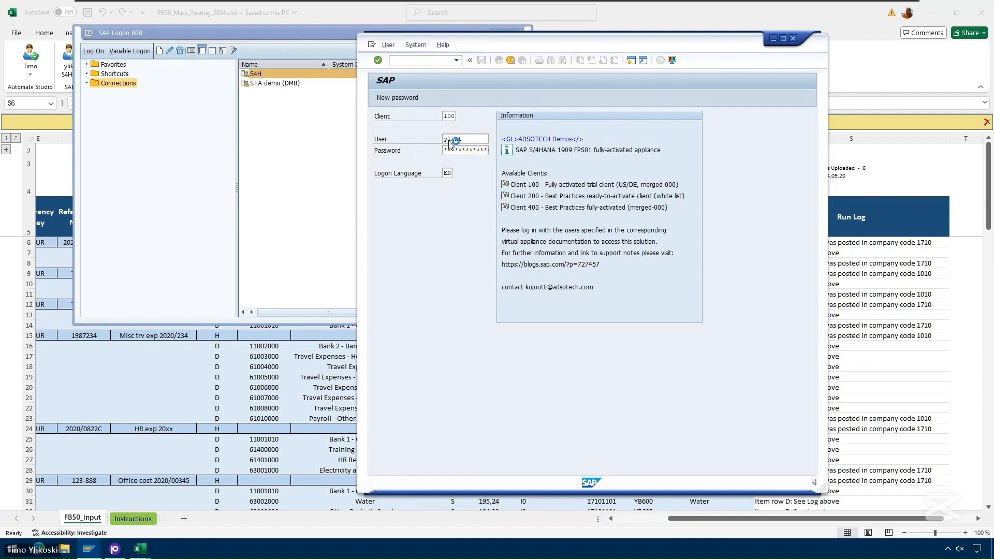
- Start transaction FB03 for displaying a document
type("fb0")
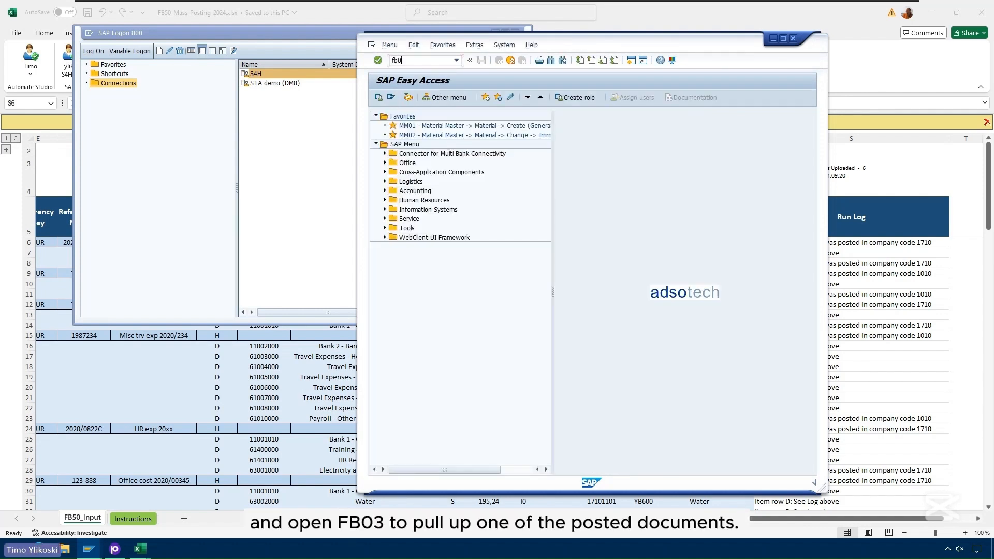
type("3")
key("Return")
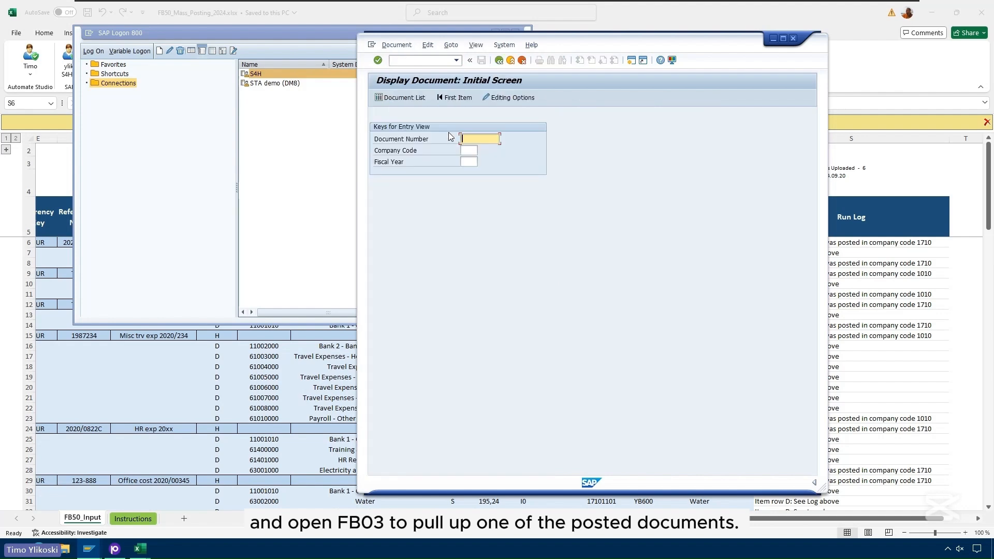
- Switch to the Excel workbook and copy document number 100001318 from the Run Log entry in row 15
left_click(989, 180)
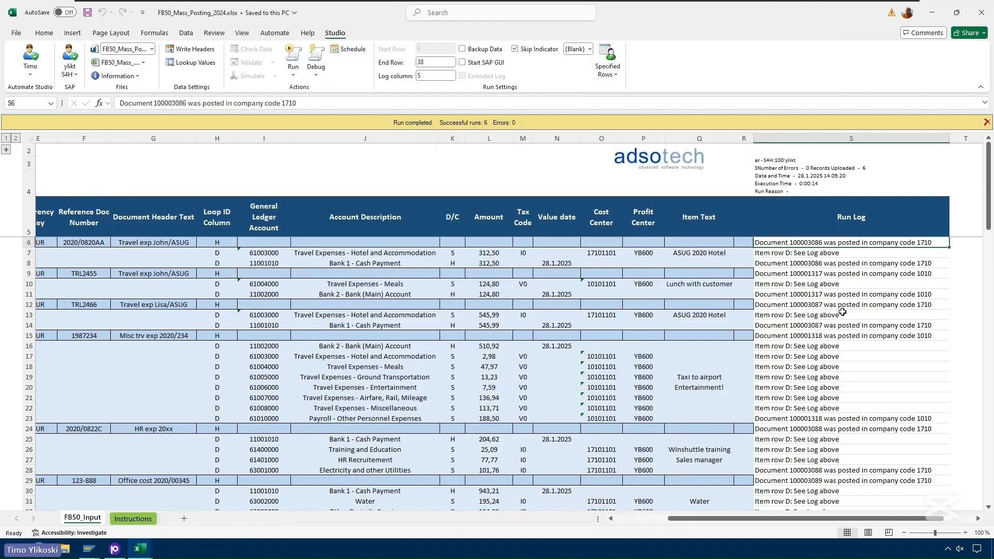
scroll(834, 314, "down", 4)
scroll(834, 314, "up", 3)
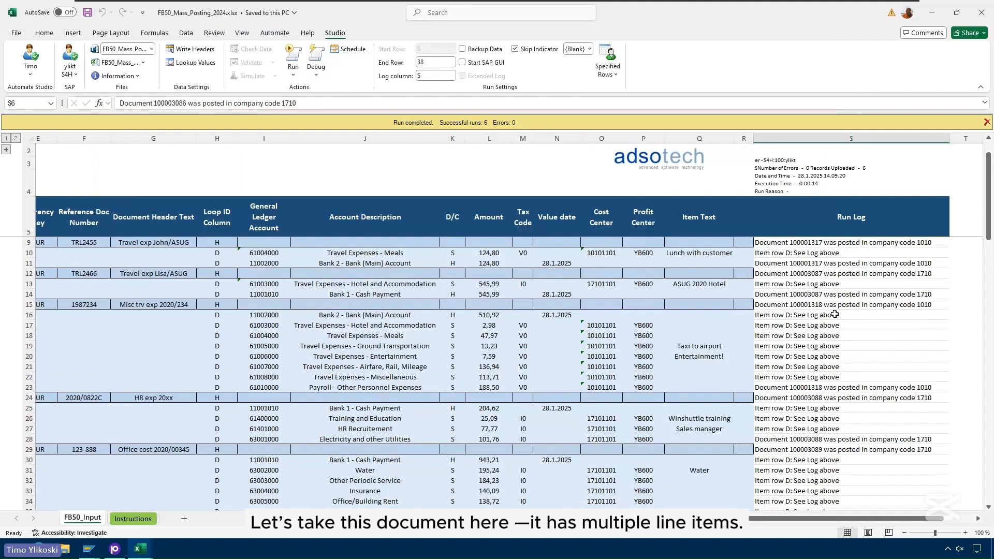
double_click(818, 305)
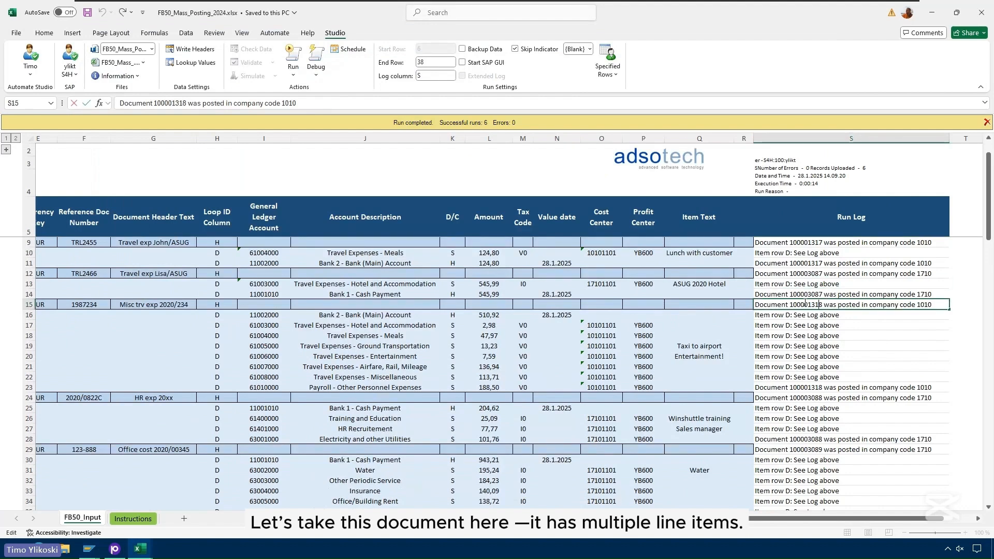
left_click_drag(790, 305, 823, 305)
key("ctrl+c")
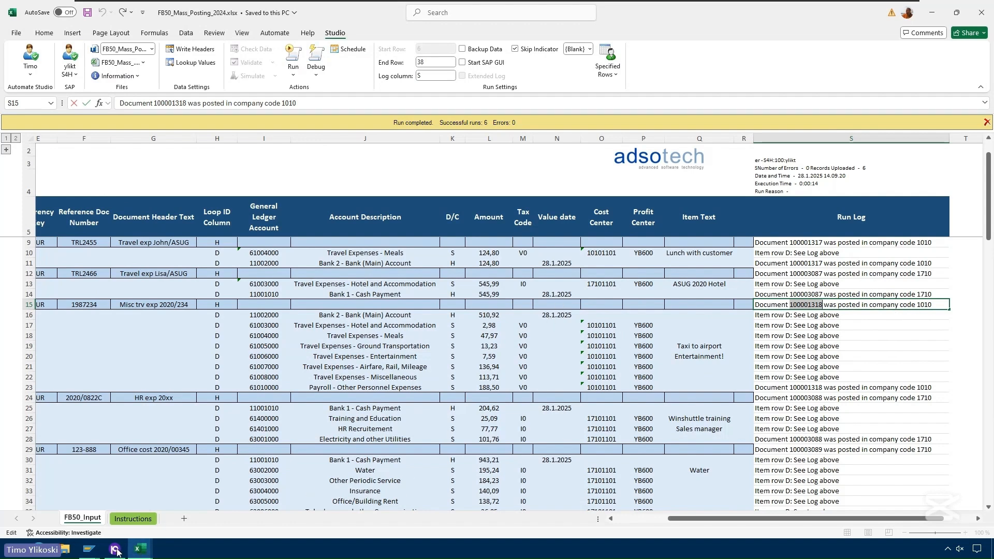
- Switch to SAP, display document 100001318 for company code 1010 and fiscal year 2025, and move its window beside the Excel posting lines
mouse_move(88, 552)
left_click(145, 498)
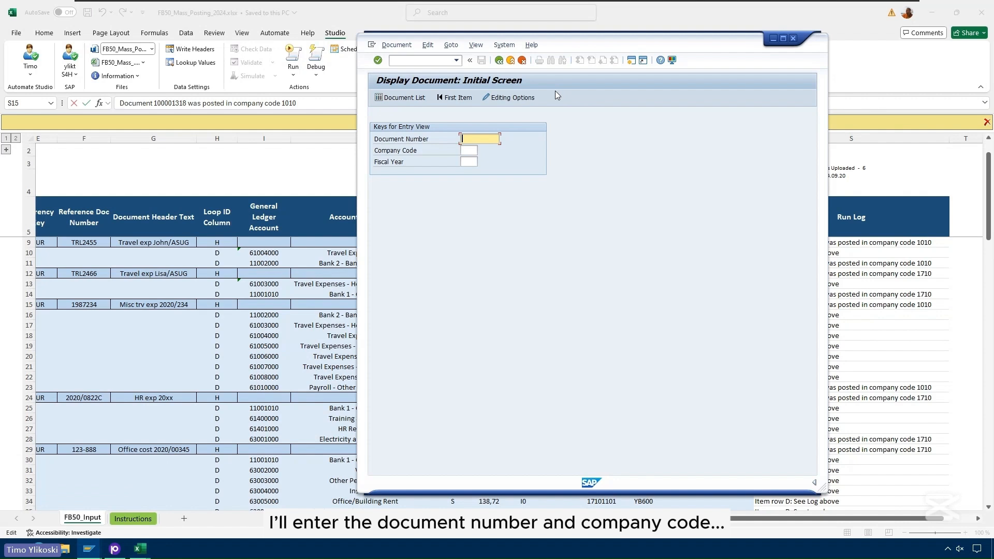
key("ctrl+v")
left_click(477, 149)
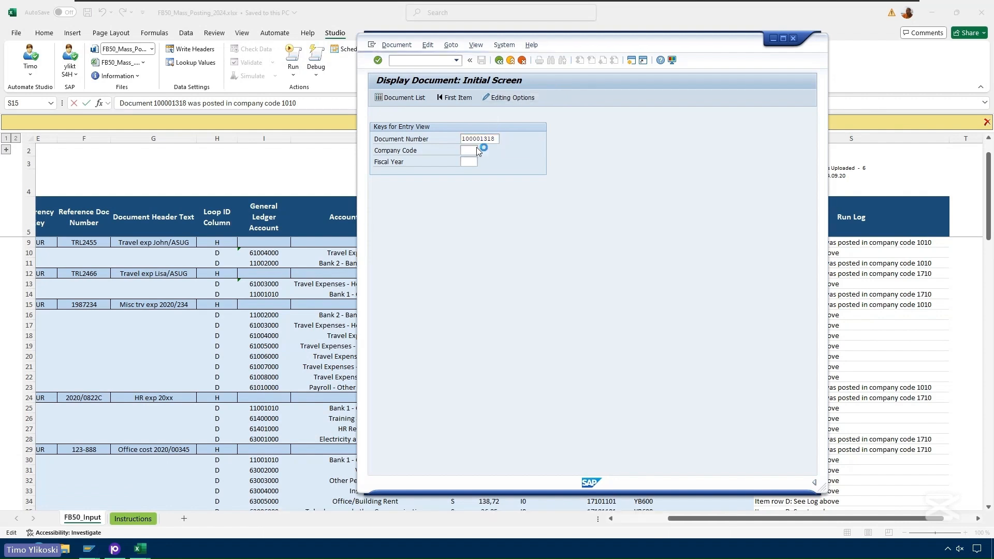
type("1010")
key("Tab")
type("2025")
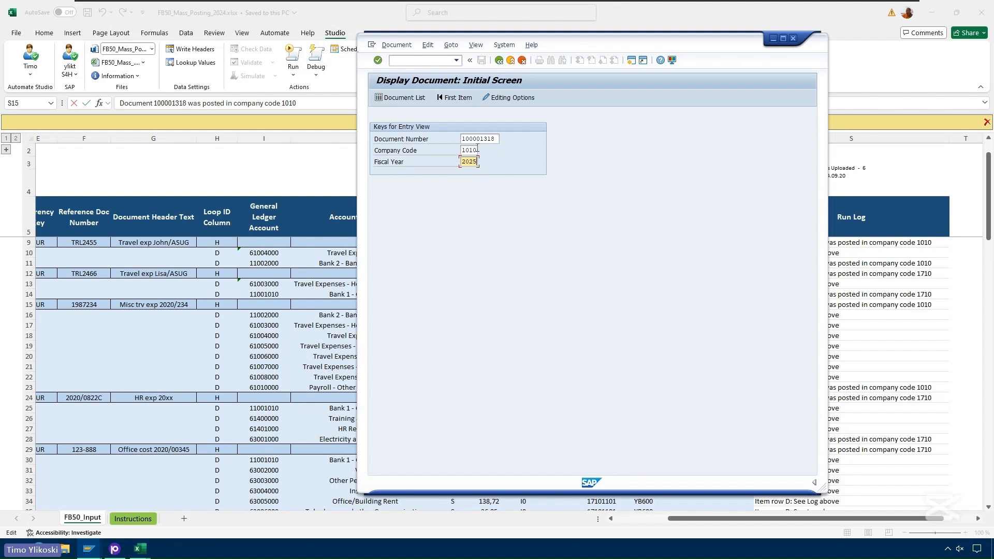
key("Return")
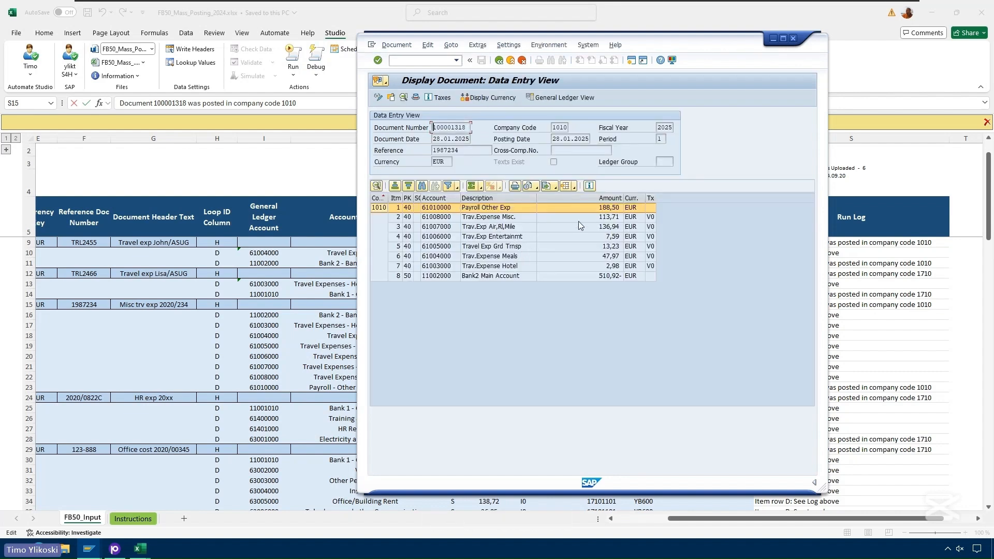
left_click_drag(641, 46, 795, 73)
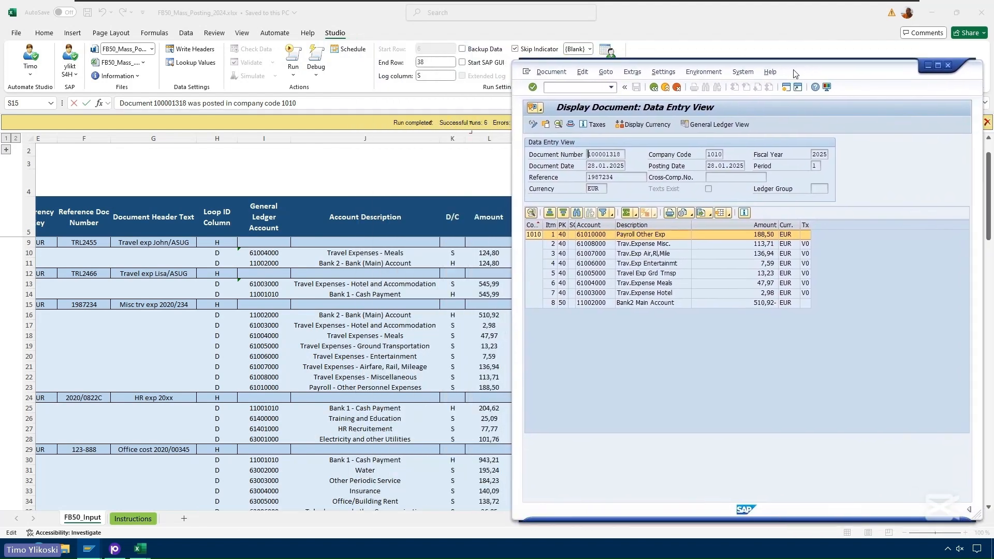